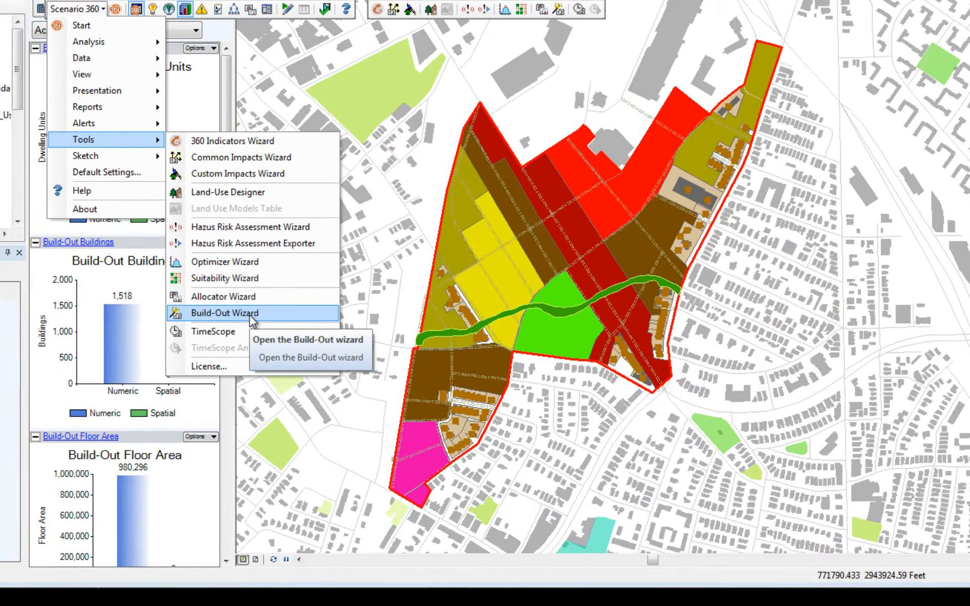
Open the Build-Out Wizard and review the density rules for all land-use designations, continuing to the mixed-use land area settings
left_click(280, 326)
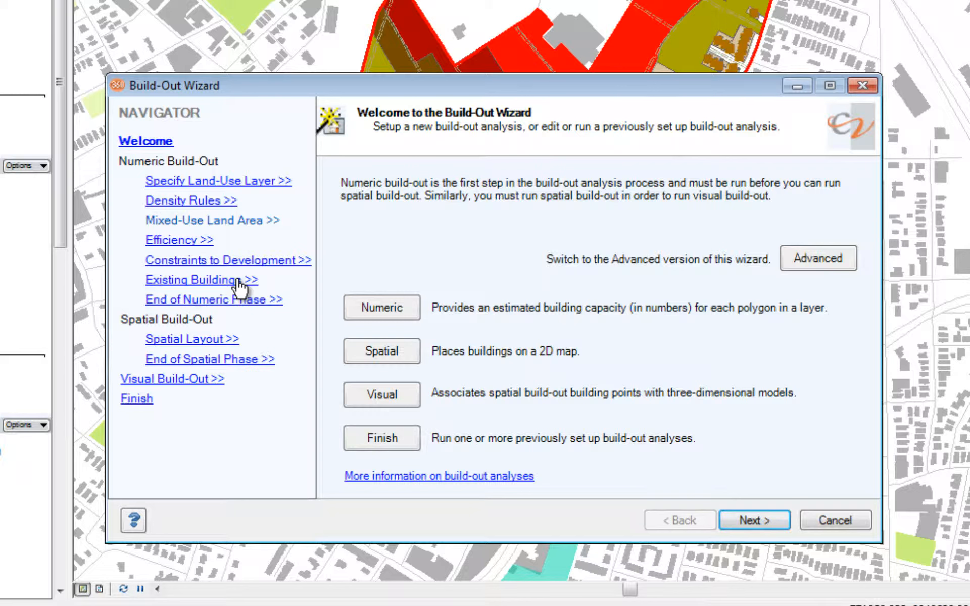
left_click(201, 203)
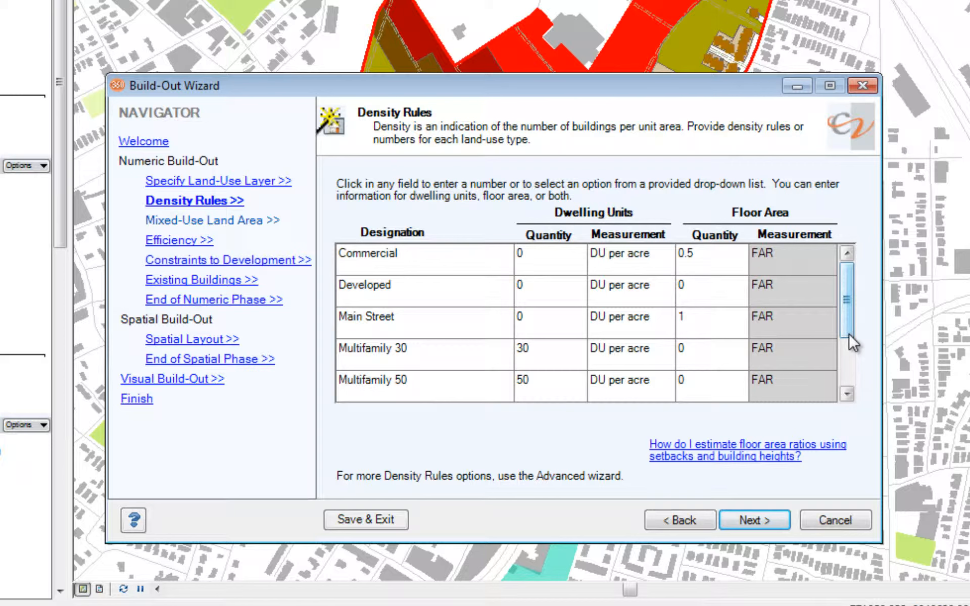
left_click_drag(849, 333, 851, 382)
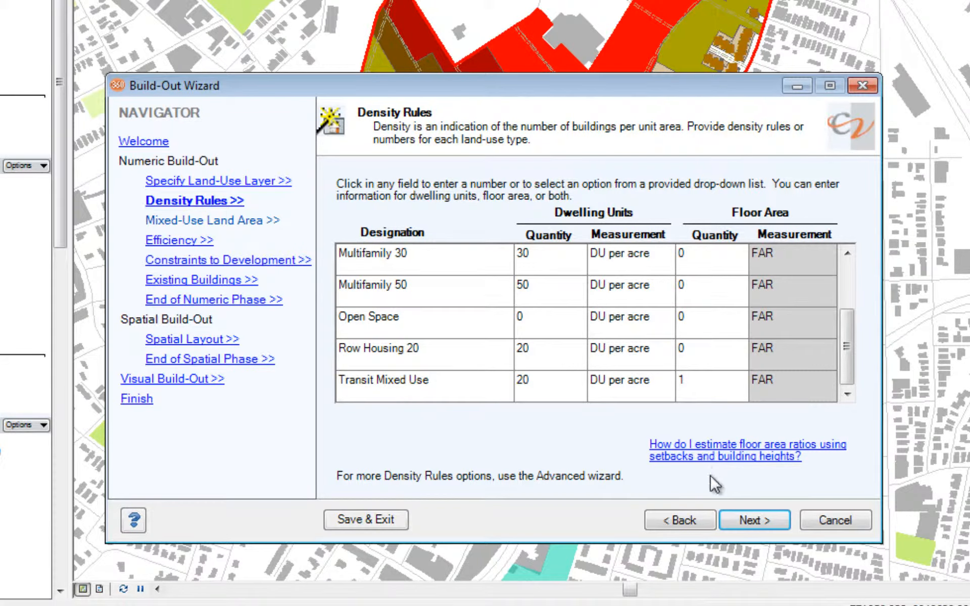
left_click(748, 518)
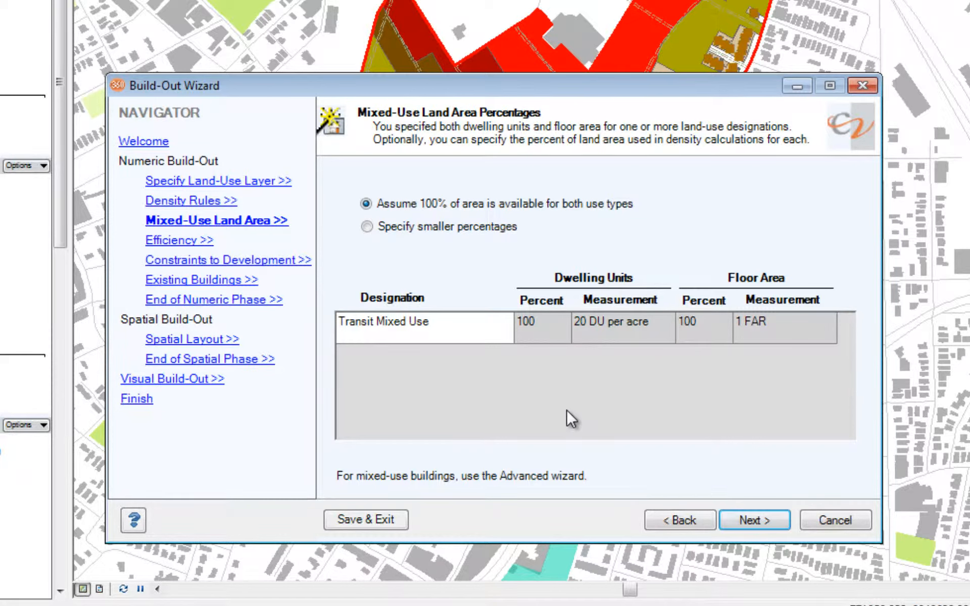
Specify smaller mixed-use land area percentages for Transit Mixed Use: 80 percent dwelling units and 20 percent floor area
left_click(367, 227)
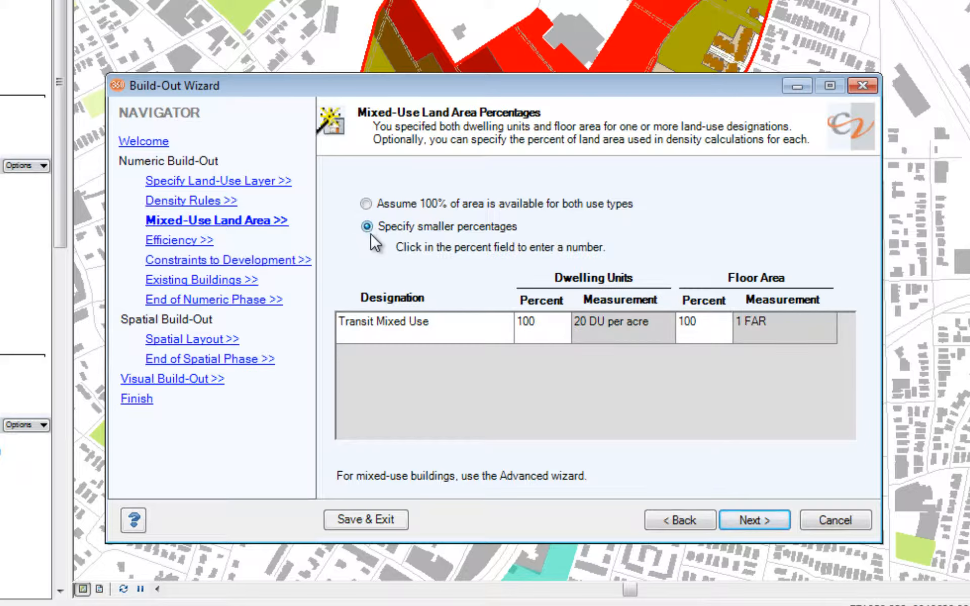
left_click(545, 326)
type("80")
left_click(709, 322)
type("20")
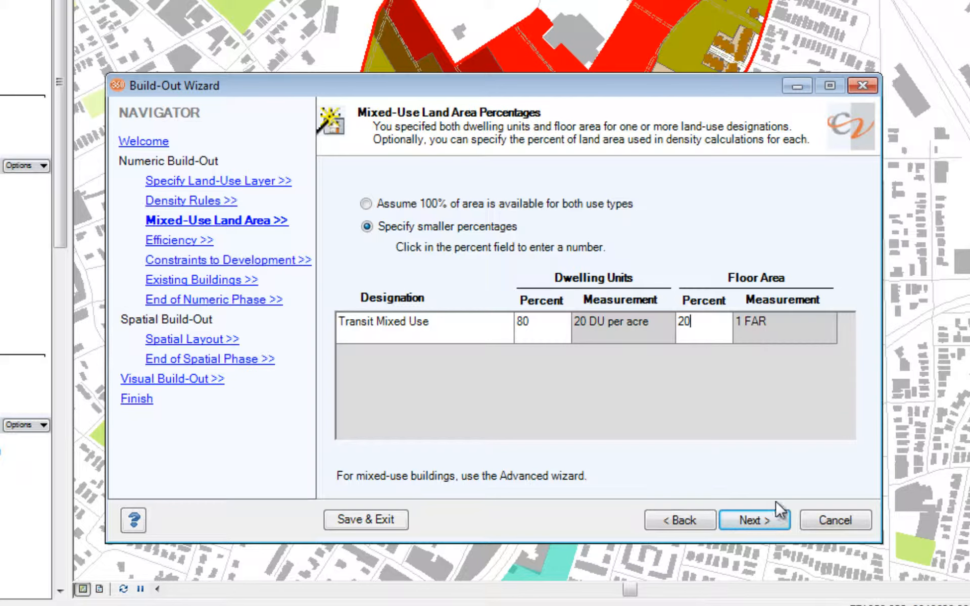
left_click(773, 522)
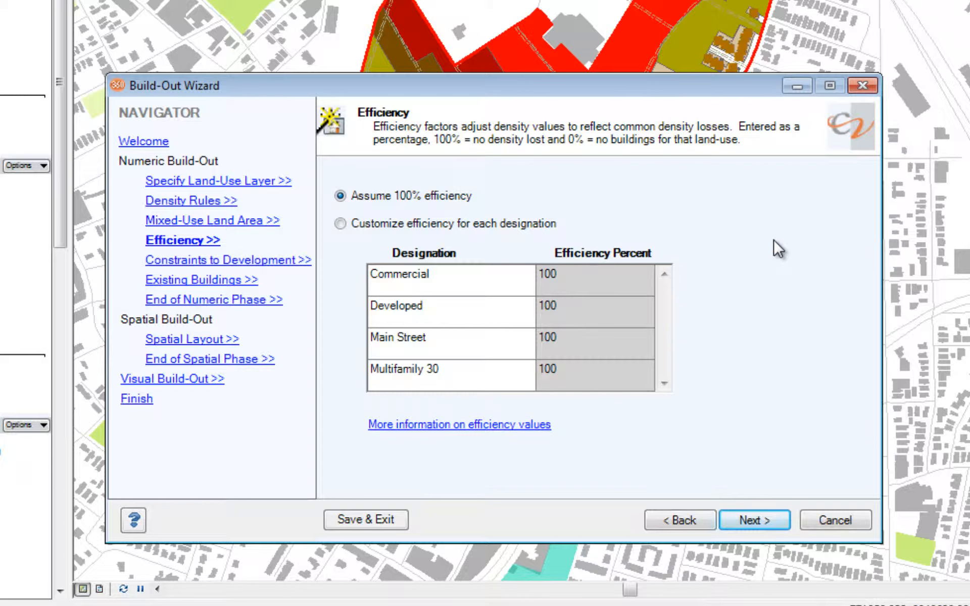
Customize efficiency per designation, setting Multifamily 30 to 90 percent and Multifamily 50 to 75 percent
left_click(341, 224)
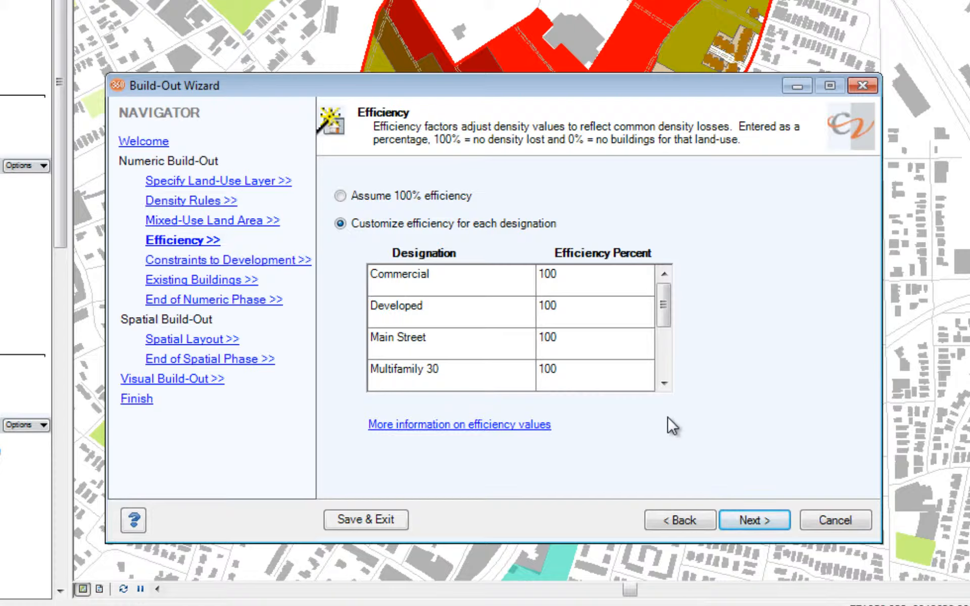
double_click(597, 380)
type("90")
left_click(663, 383)
left_click(664, 383)
double_click(601, 348)
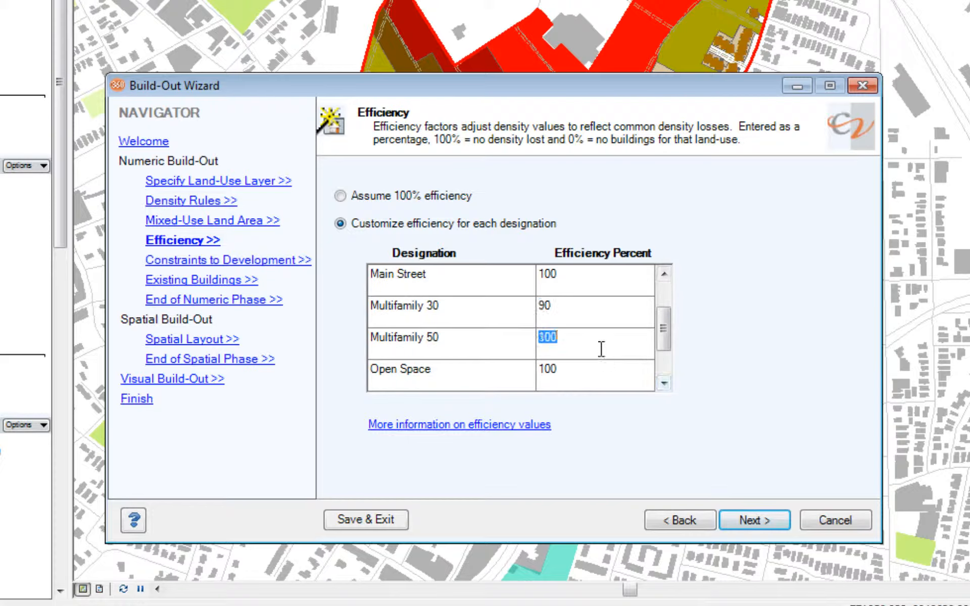
type("75")
left_click(768, 514)
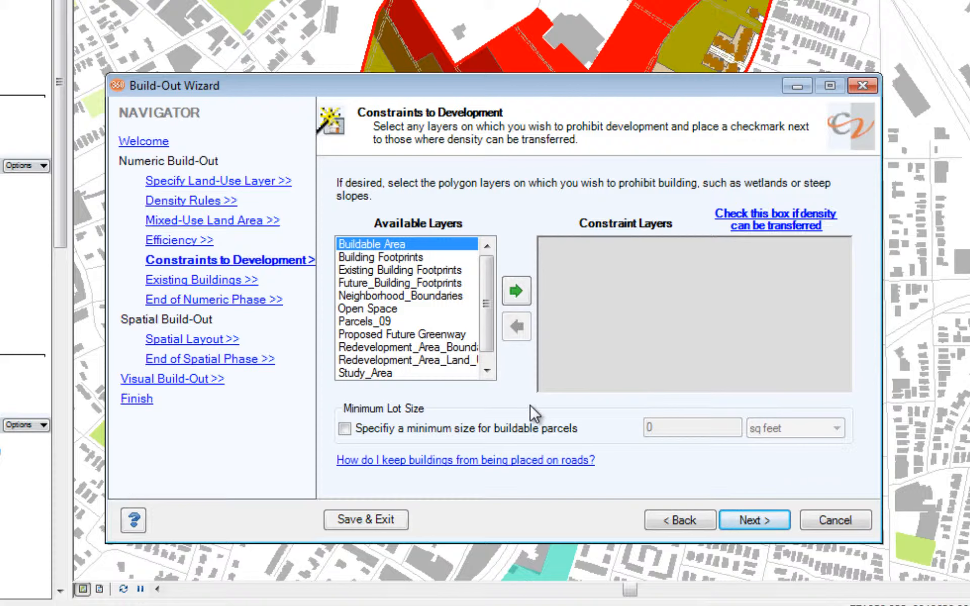
Add Proposed Future Greenway as a constraint layer that prohibits development, without allowing density transfer
left_click_drag(487, 305, 486, 318)
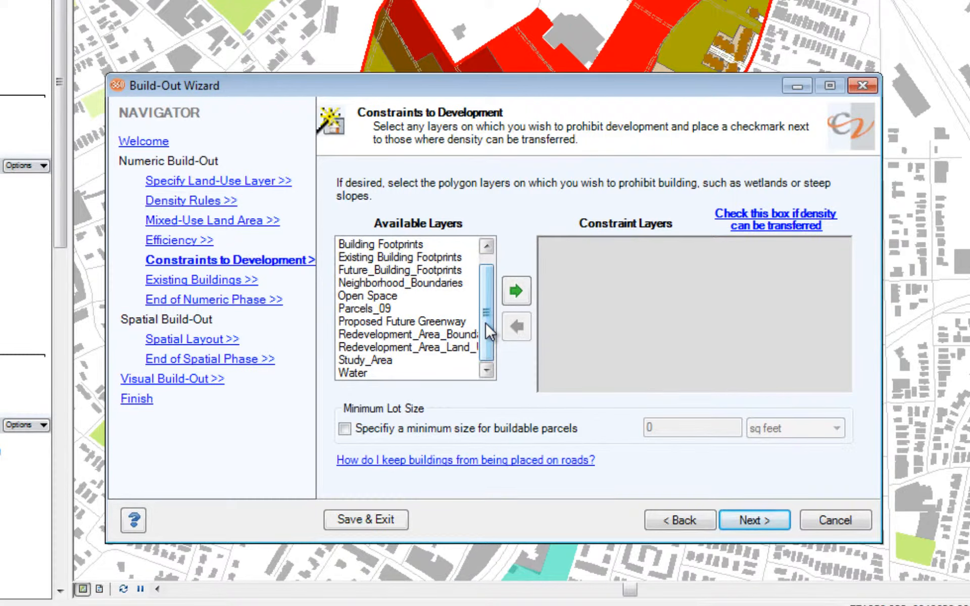
left_click(452, 323)
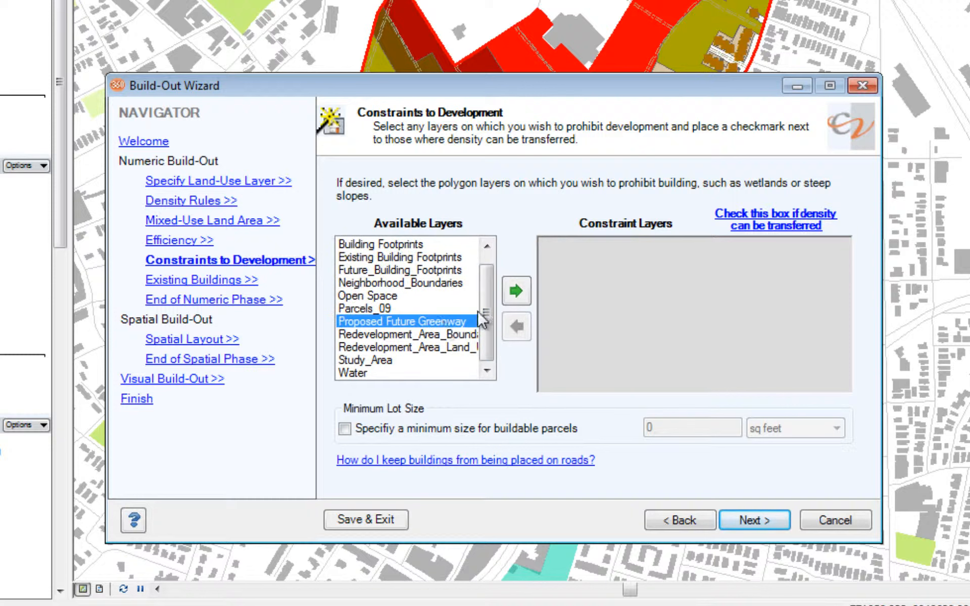
left_click(517, 290)
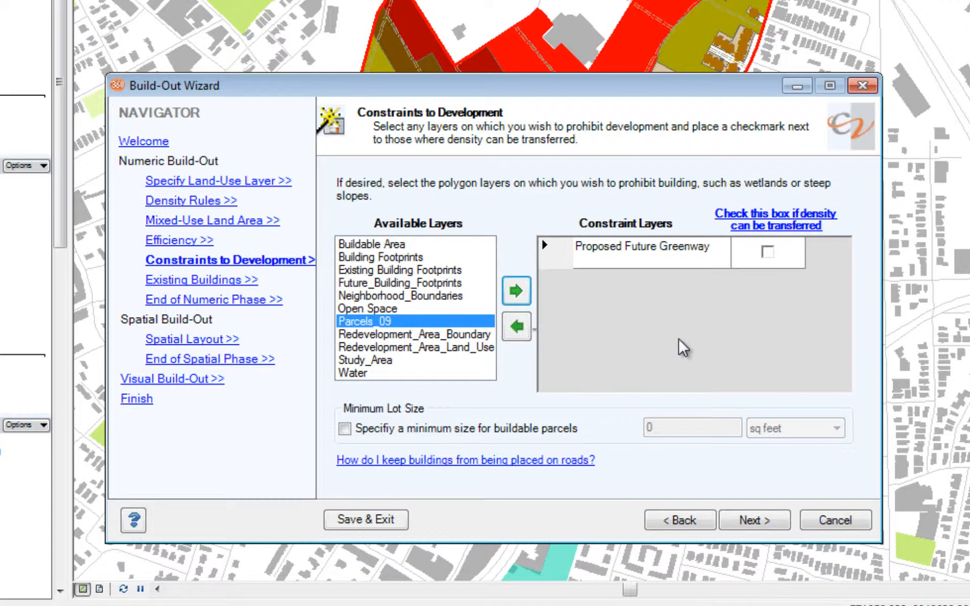
left_click(756, 522)
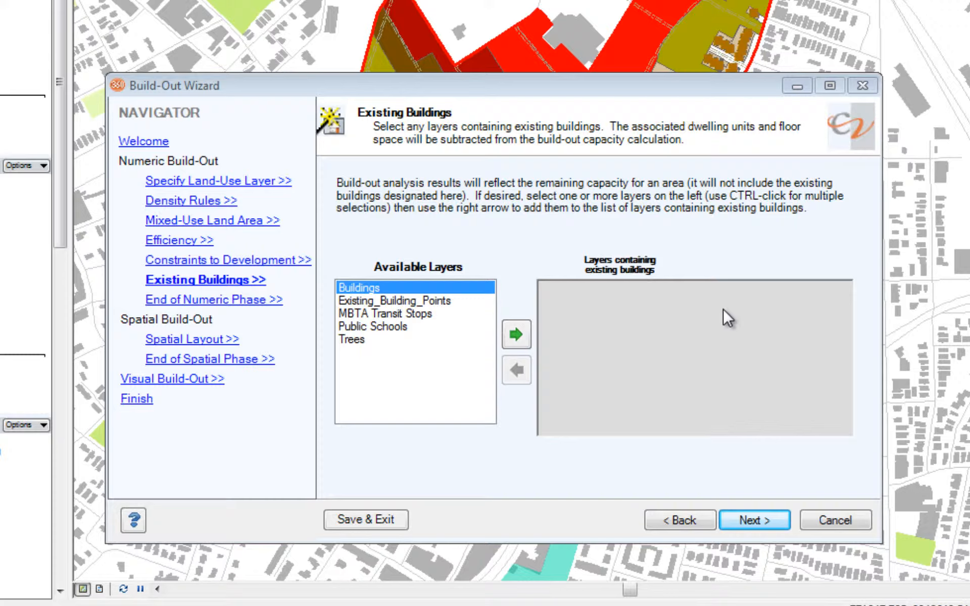
Add Existing_Building_Points as the layer containing existing buildings for the numeric build-out
left_click(429, 300)
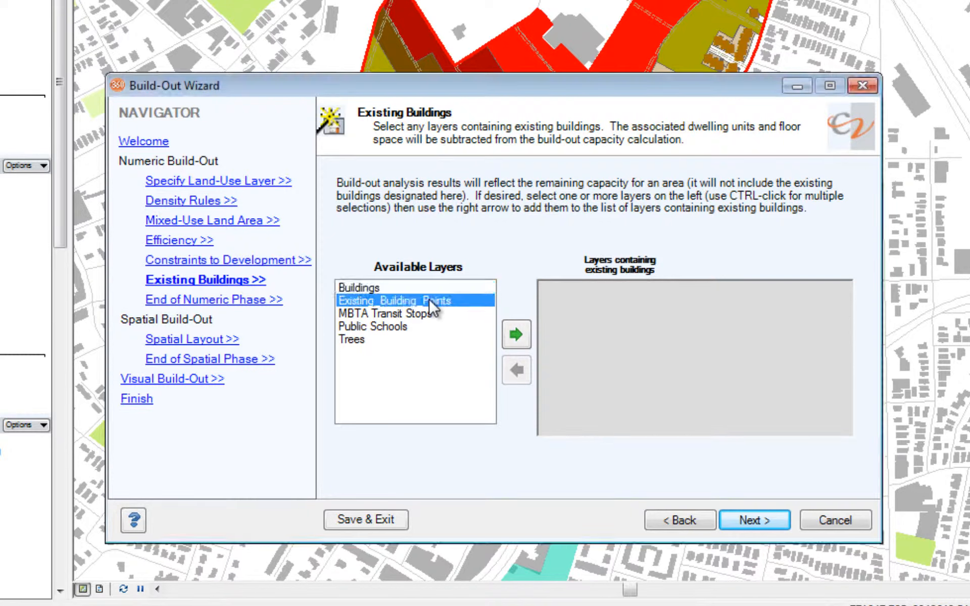
left_click(518, 330)
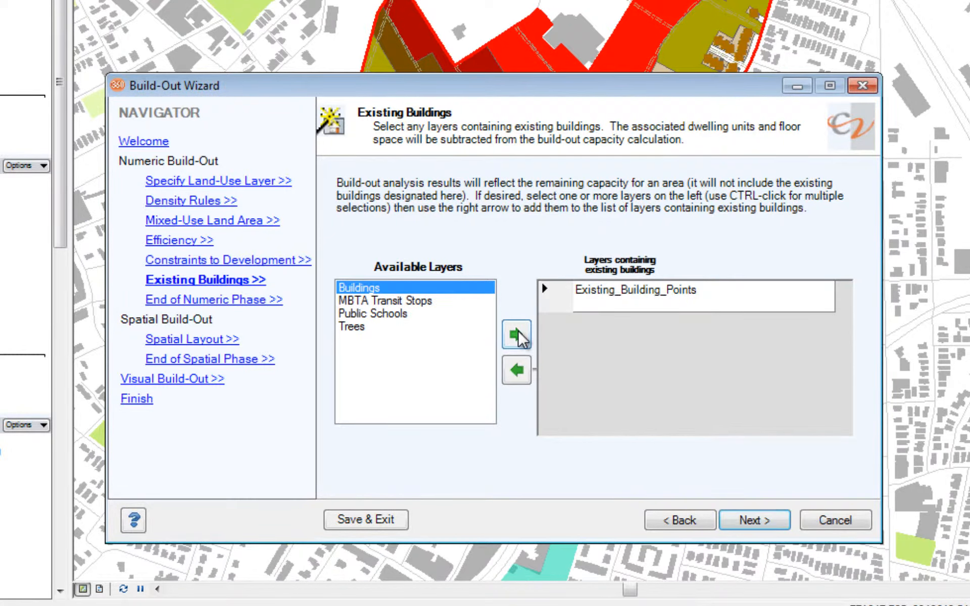
left_click(752, 520)
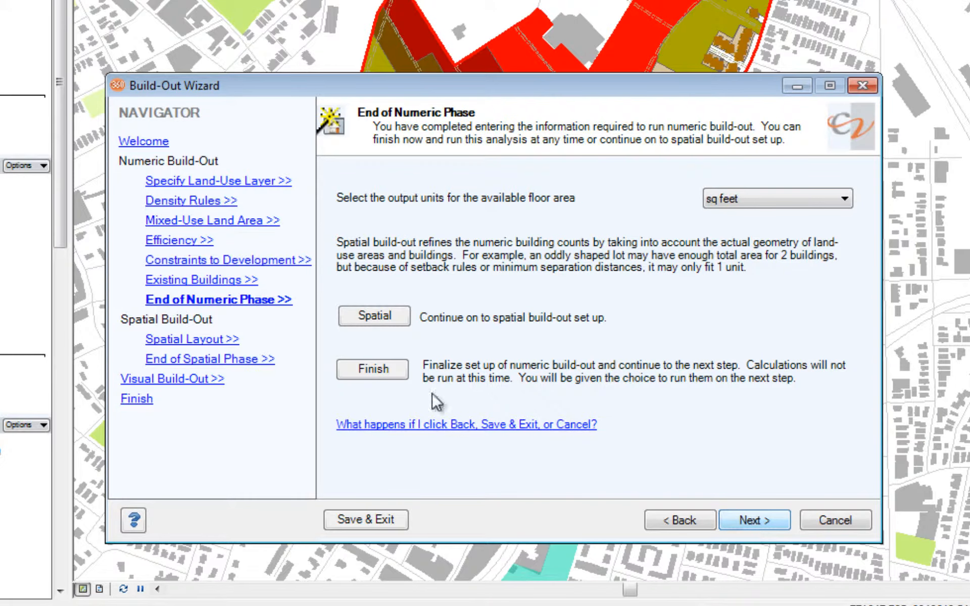
Finish the numeric build-out setup and run it into a new scenario named "Urban Fabric Refined" based on Urban Fabric
left_click(384, 373)
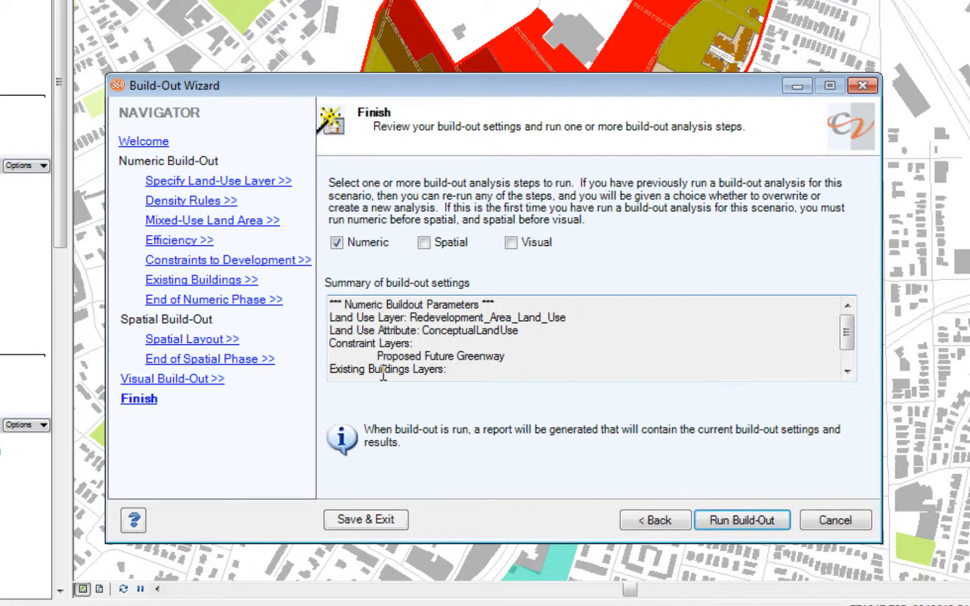
left_click(730, 518)
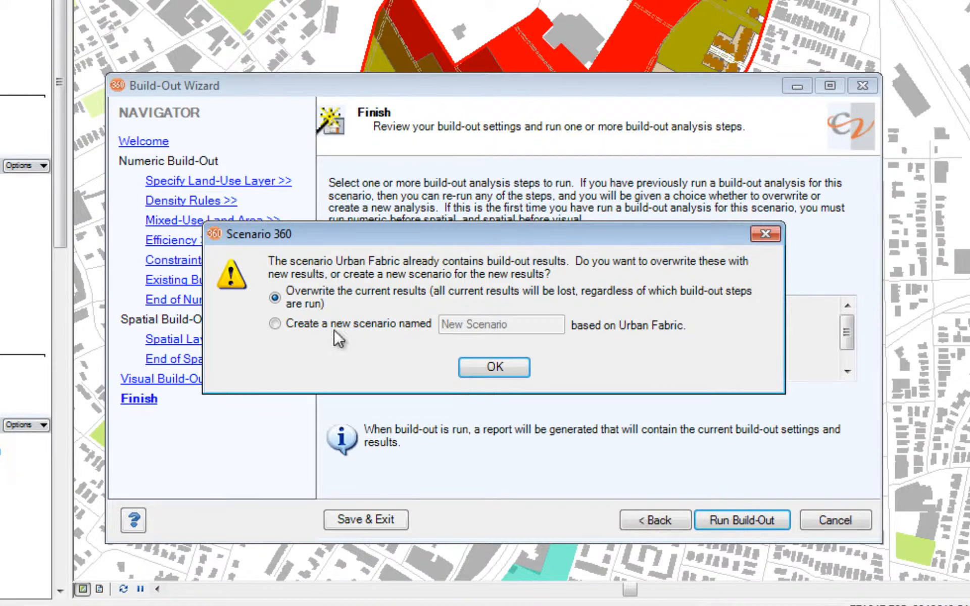
left_click(275, 323)
left_click_drag(525, 326, 393, 324)
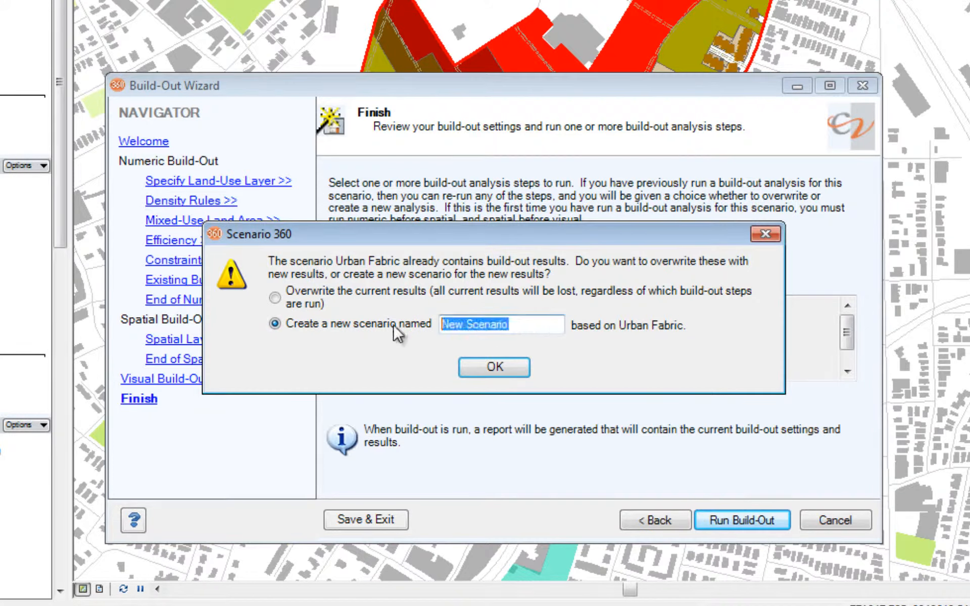
type("Urba")
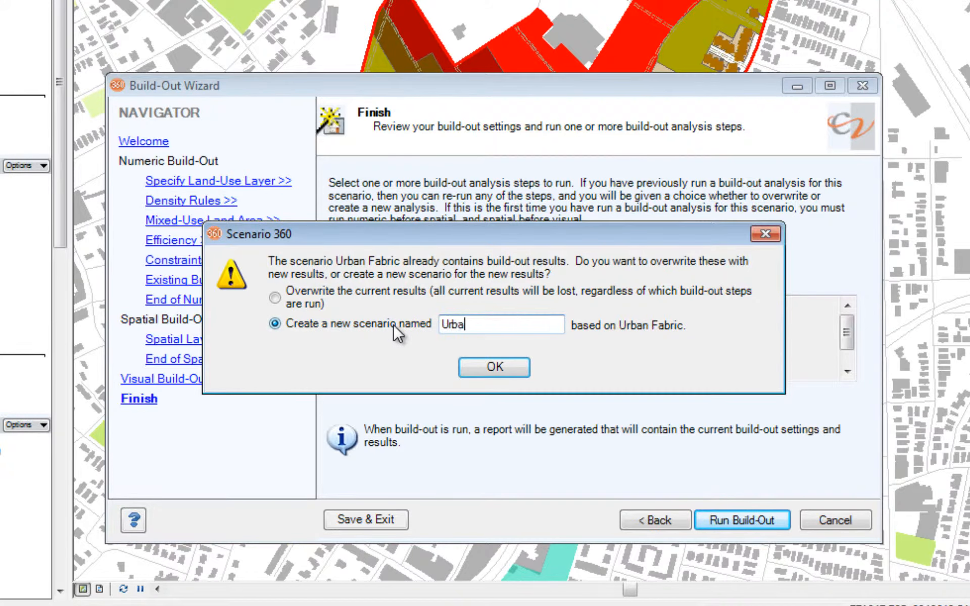
type("n Fabric Refined")
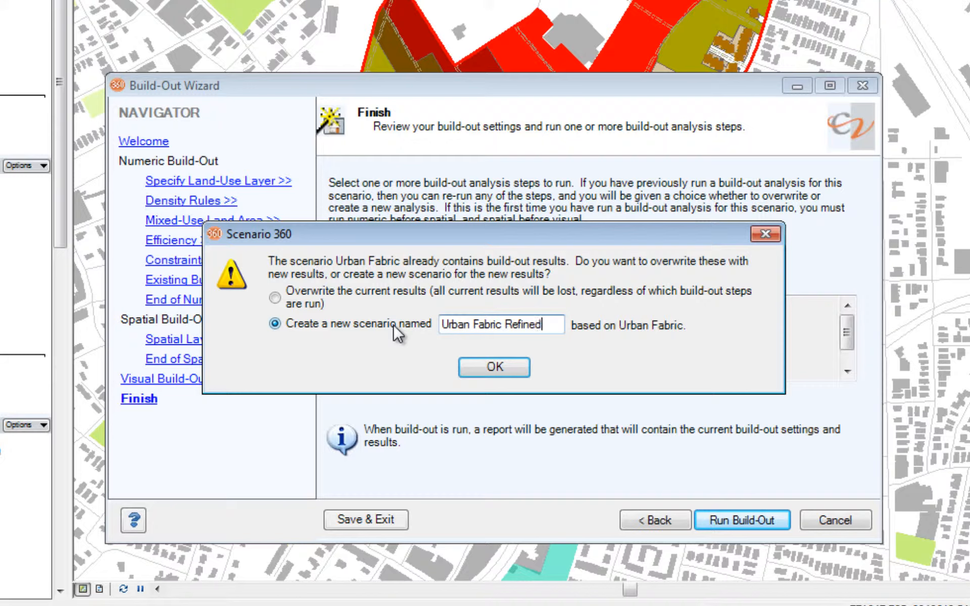
left_click(492, 367)
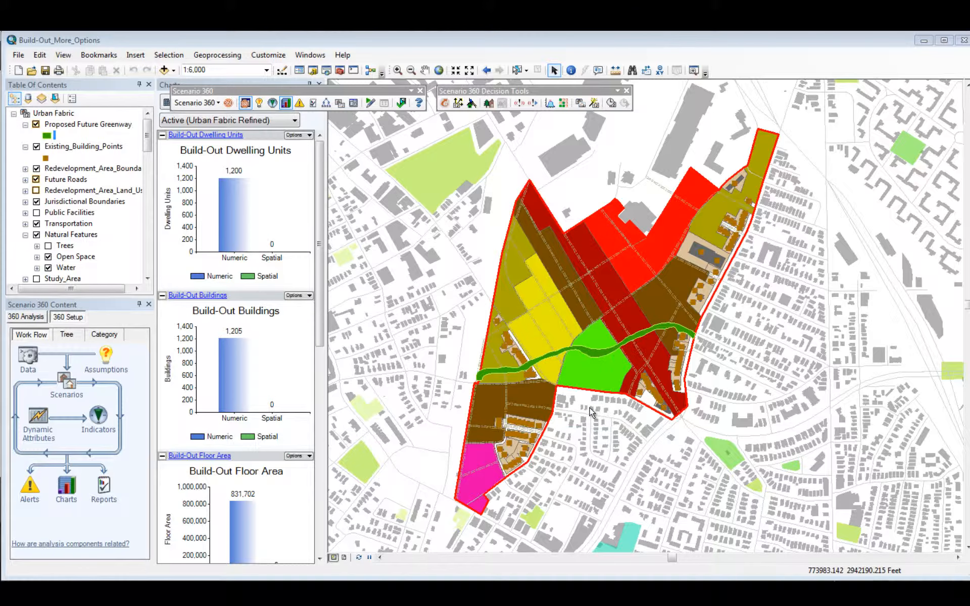
Auto-hide the Scenario 360 Content pane, collapse the Urban Fabric scenario, and turn off Urban Fabric Refined's Proposed Future Greenway layer
left_click(140, 305)
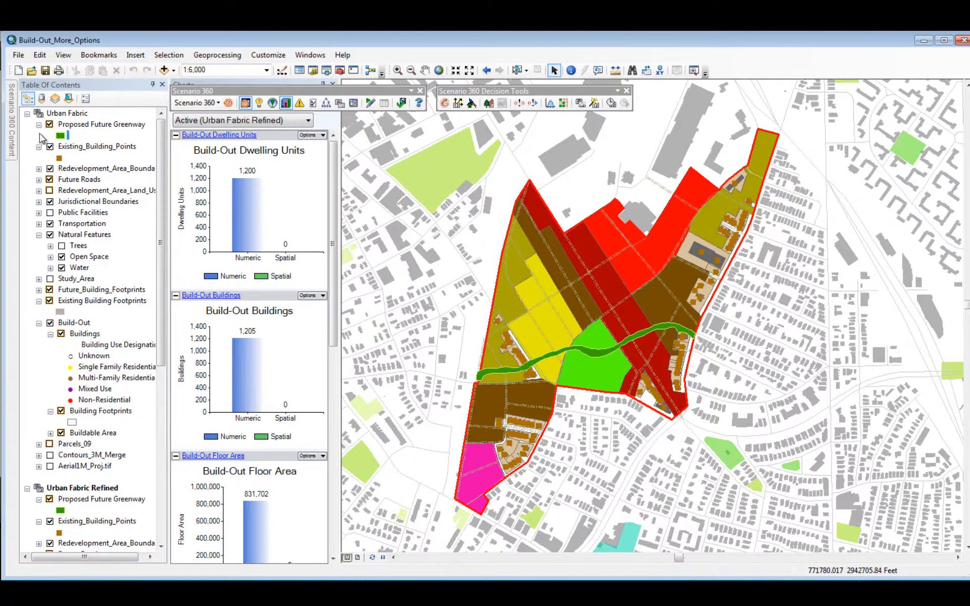
left_click(28, 114)
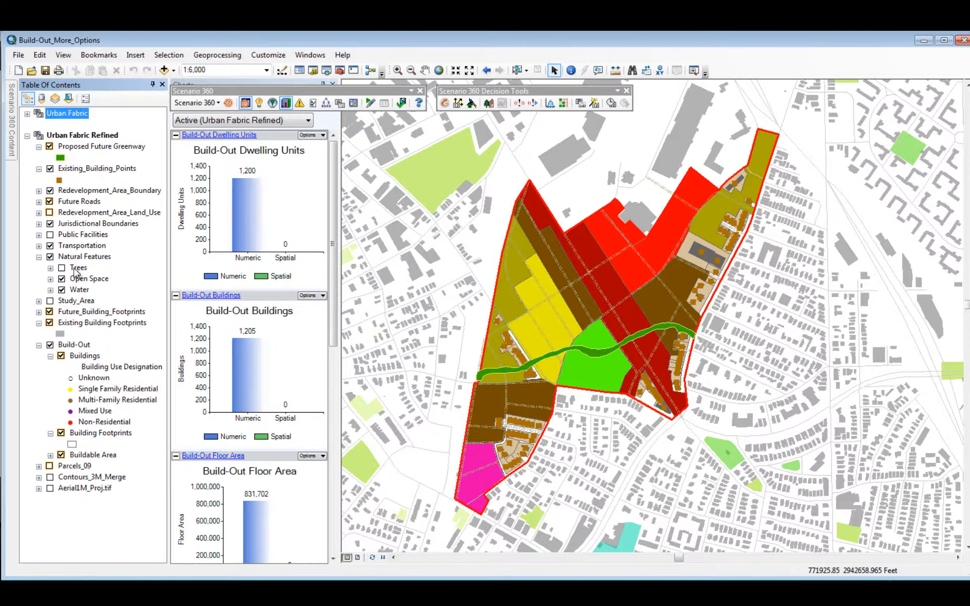
left_click(52, 146)
left_click(50, 147)
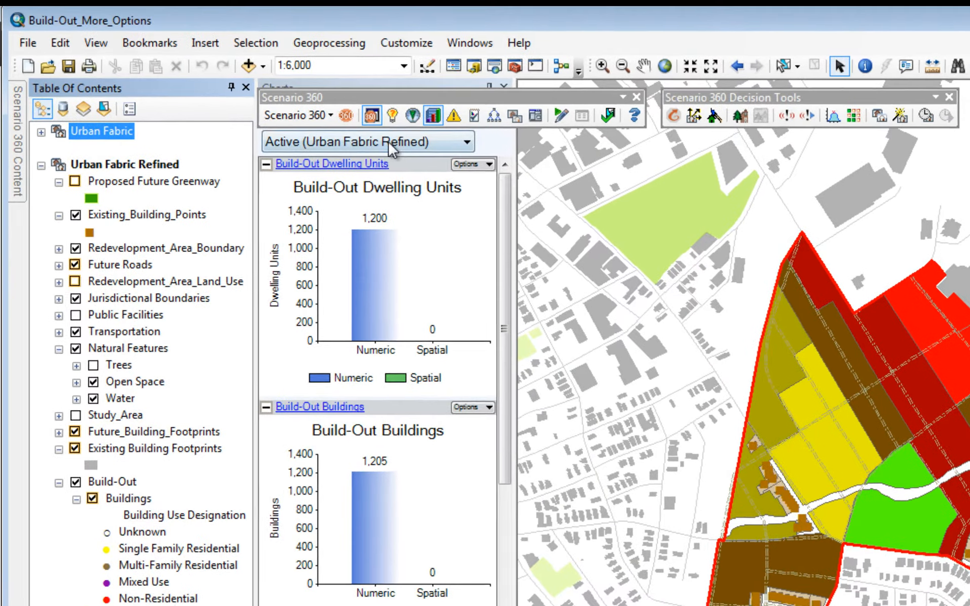
Set the build-out charts to compare by all scenarios
left_click(389, 147)
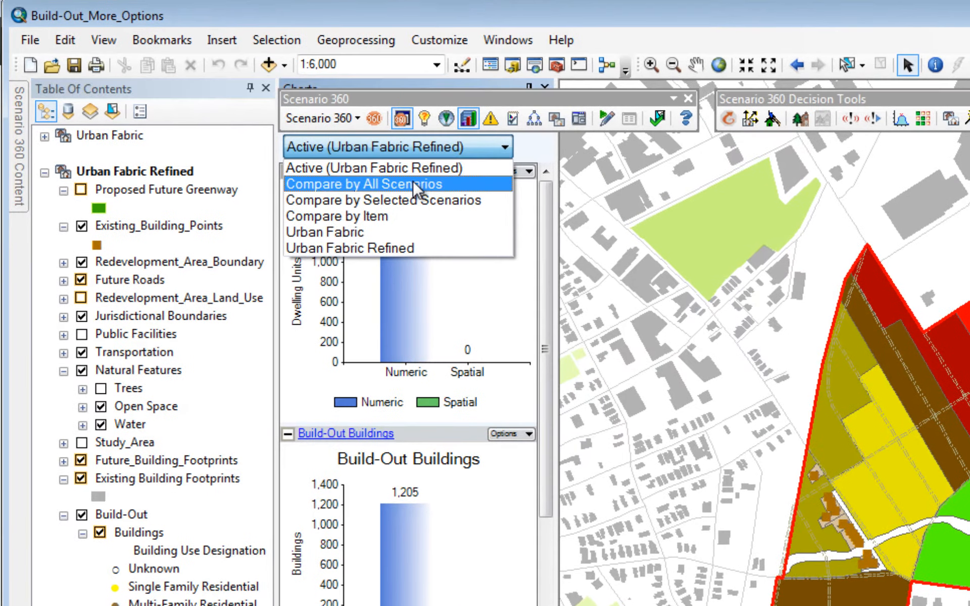
left_click(382, 172)
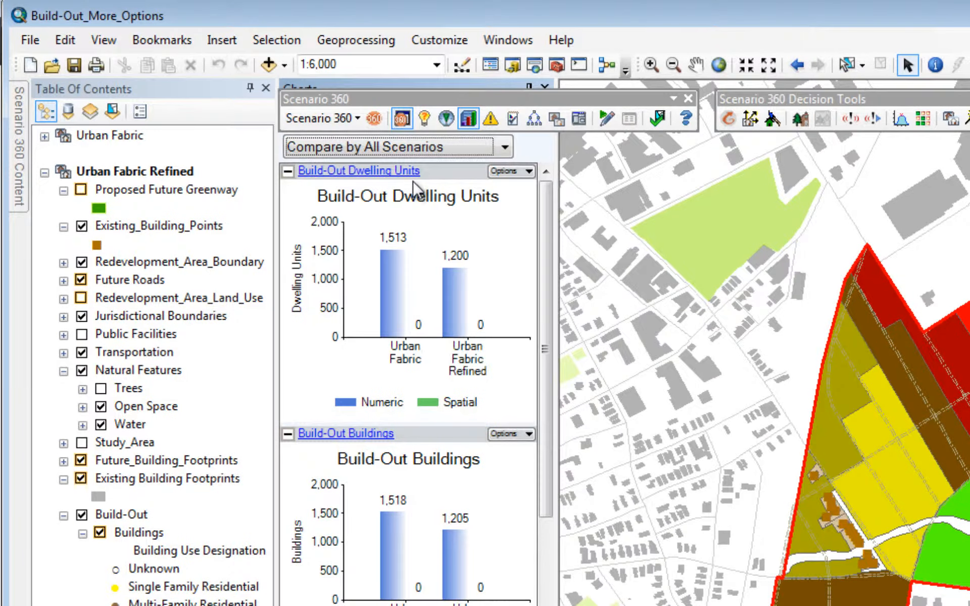